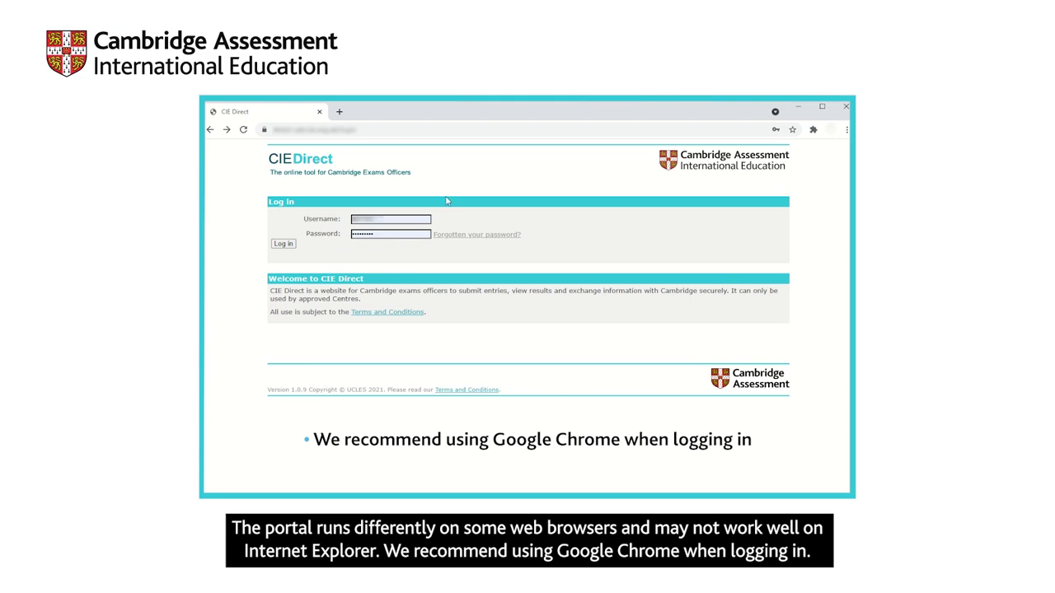
Sign in to CIE Direct and reach the QA portal's syllabus list showing Physical Education 0413
click(282, 245)
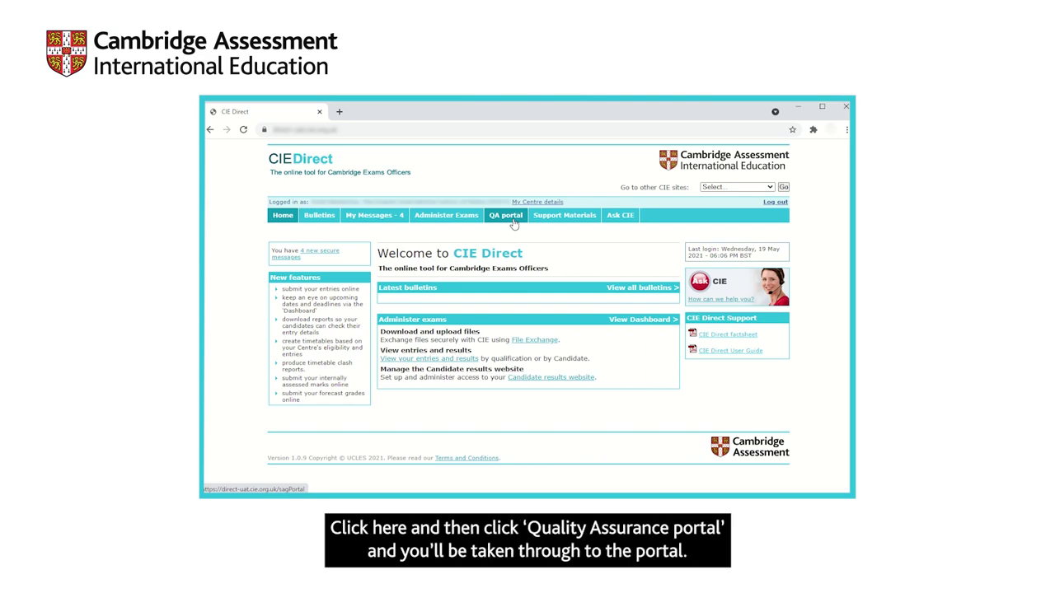
click(506, 216)
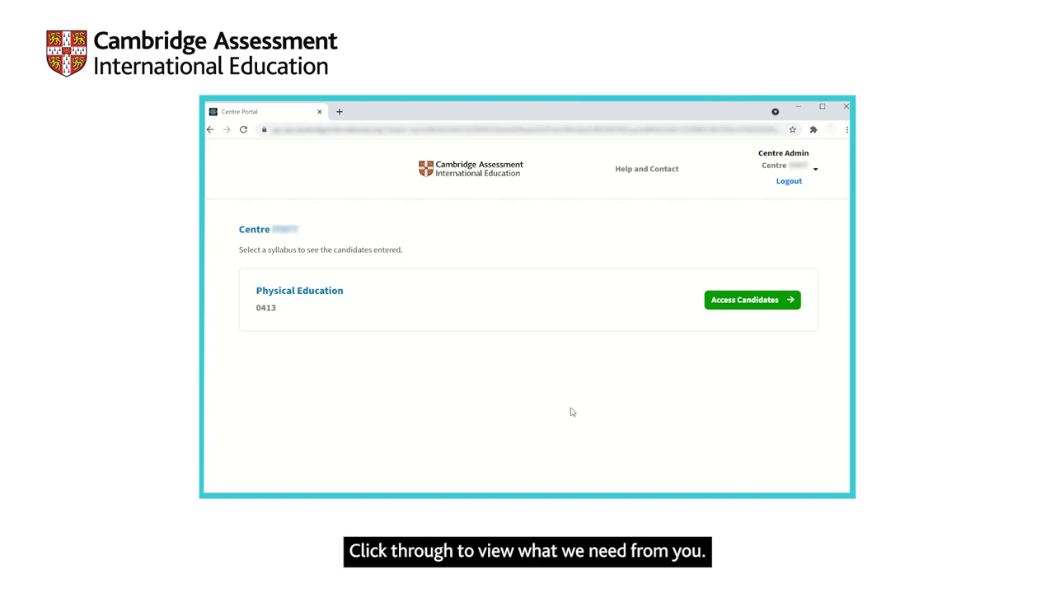
Open the Physical Education 0413 candidates and download the school-assessed grades spreadsheet
click(729, 309)
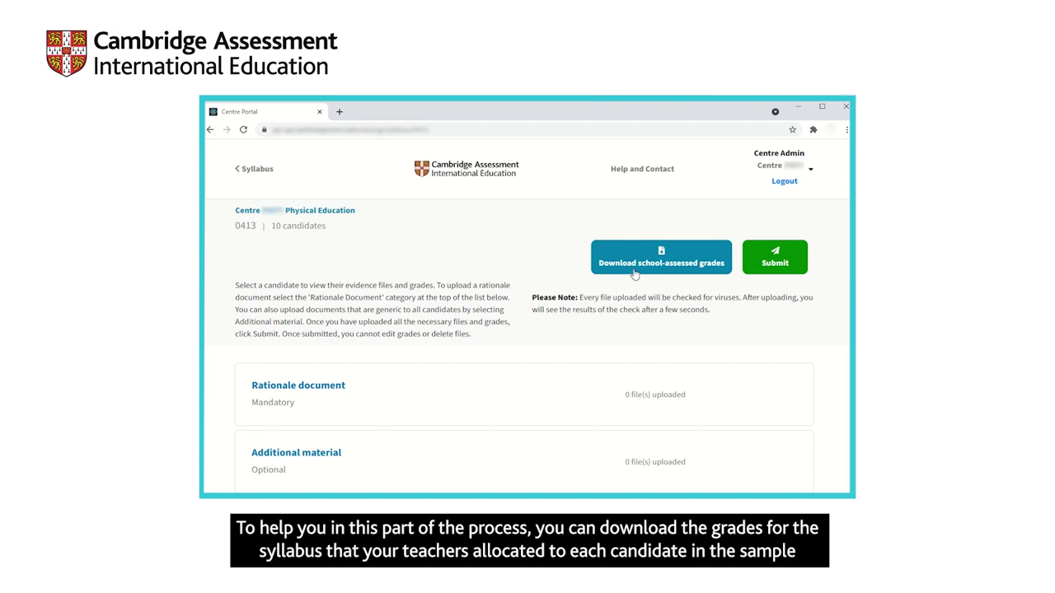
click(634, 274)
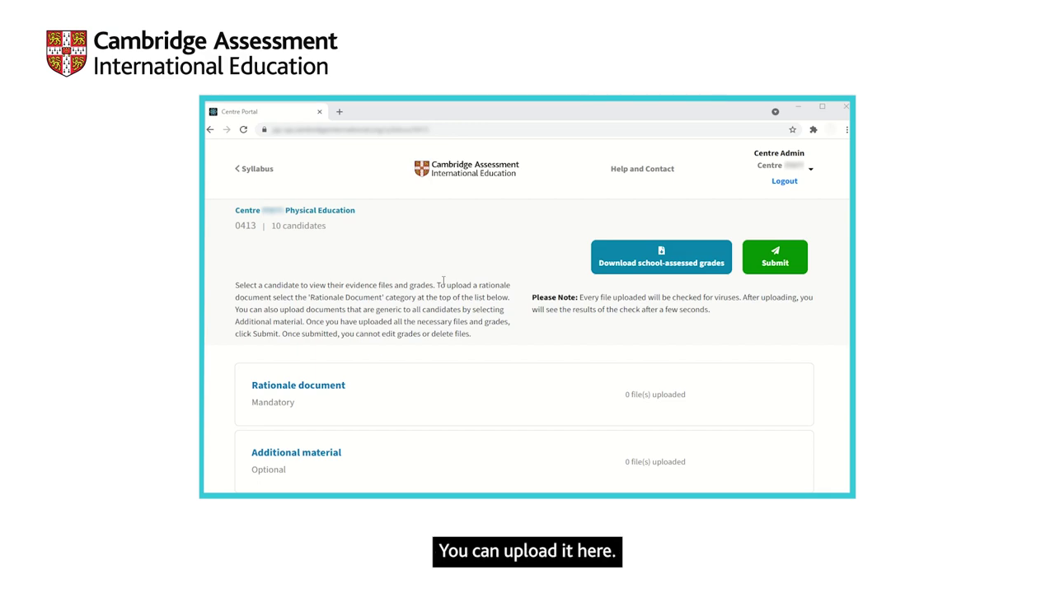
Upload Rationale Document 0413.docx in the Rationale document section
click(303, 394)
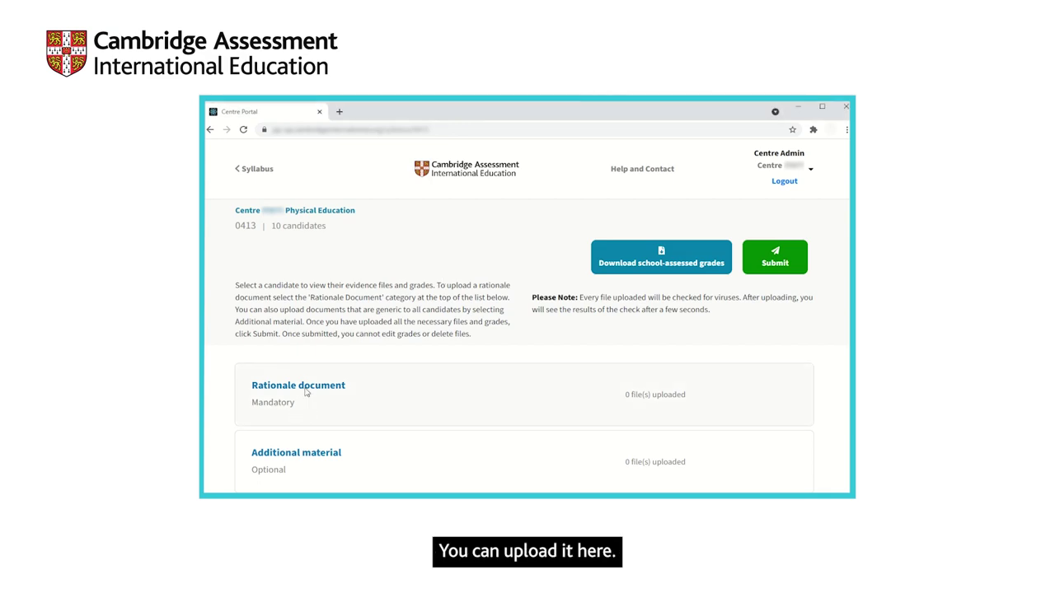
click(299, 320)
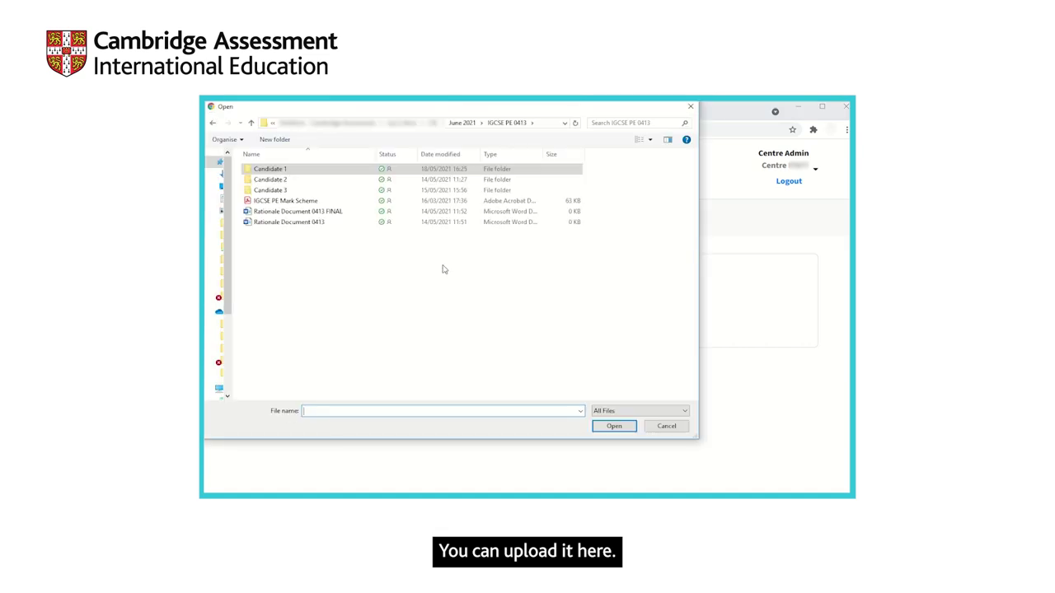
click(313, 223)
click(624, 428)
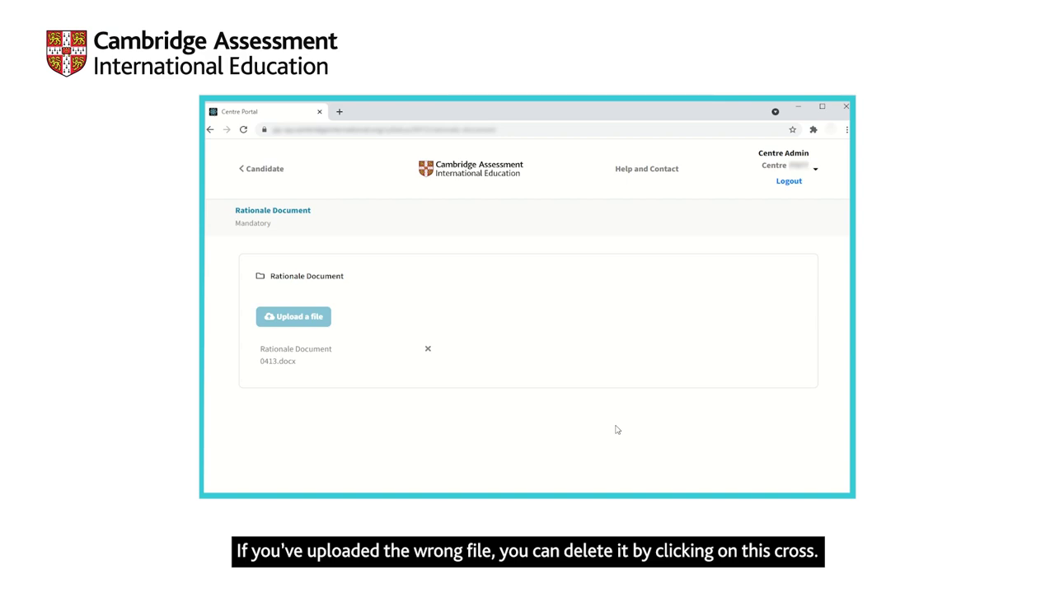
Delete Rationale Document 0413.docx and upload Rationale Document 0413 FINAL.docx in its place
click(428, 350)
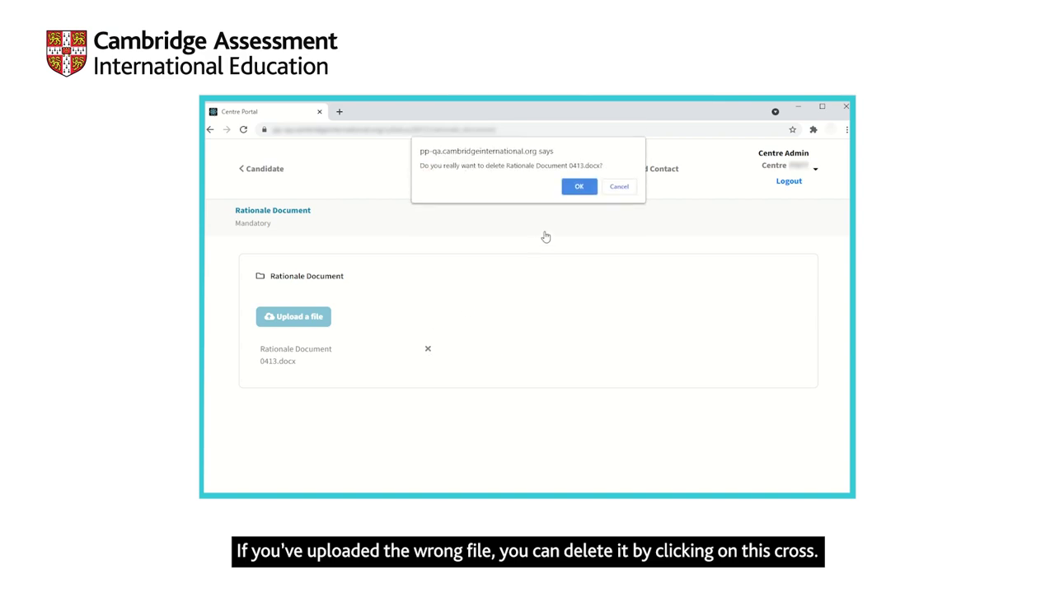
click(579, 187)
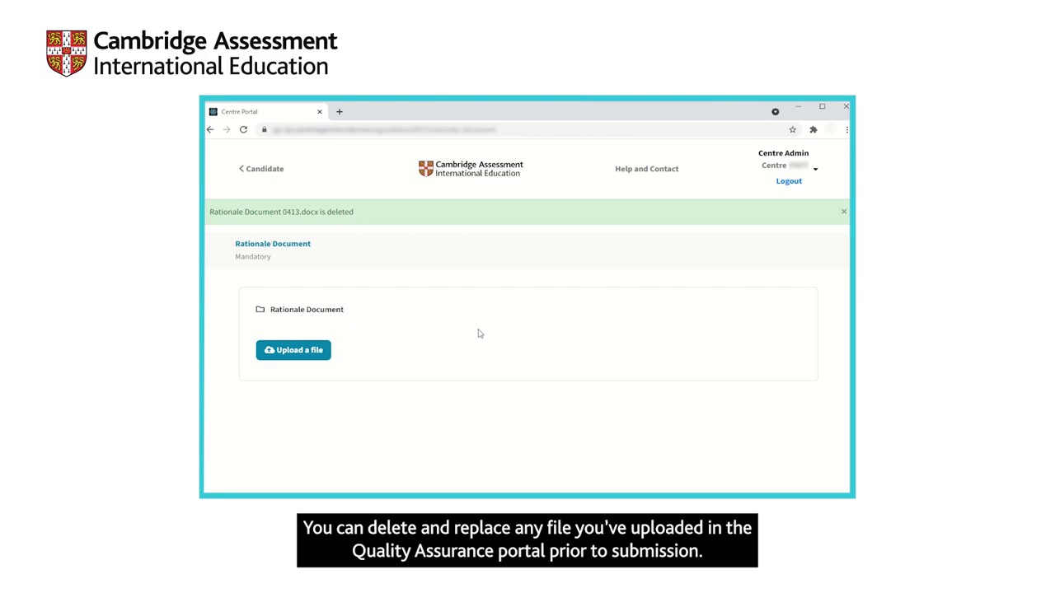
click(316, 350)
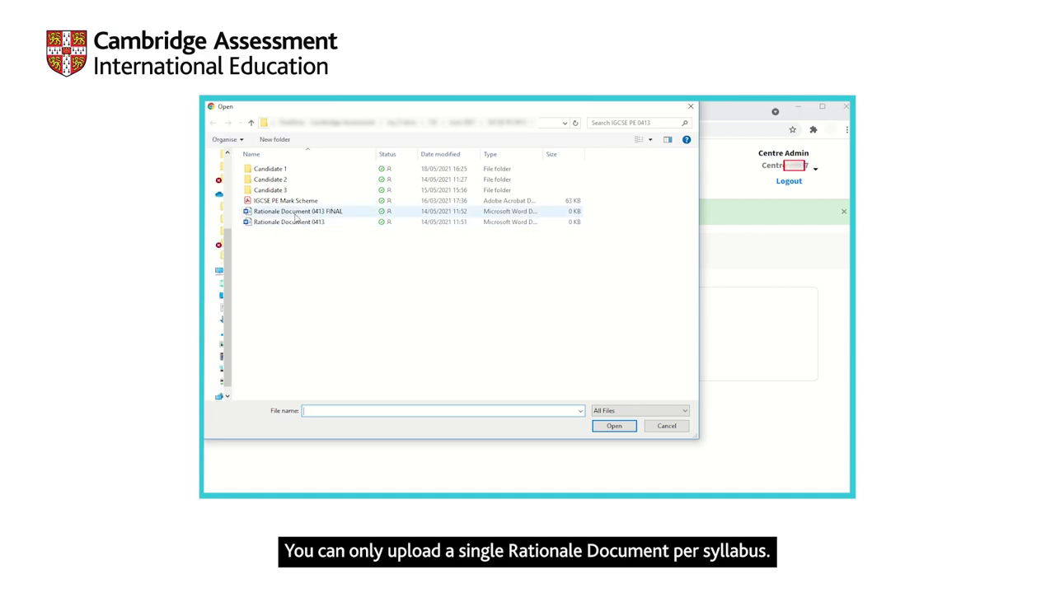
click(297, 213)
click(613, 426)
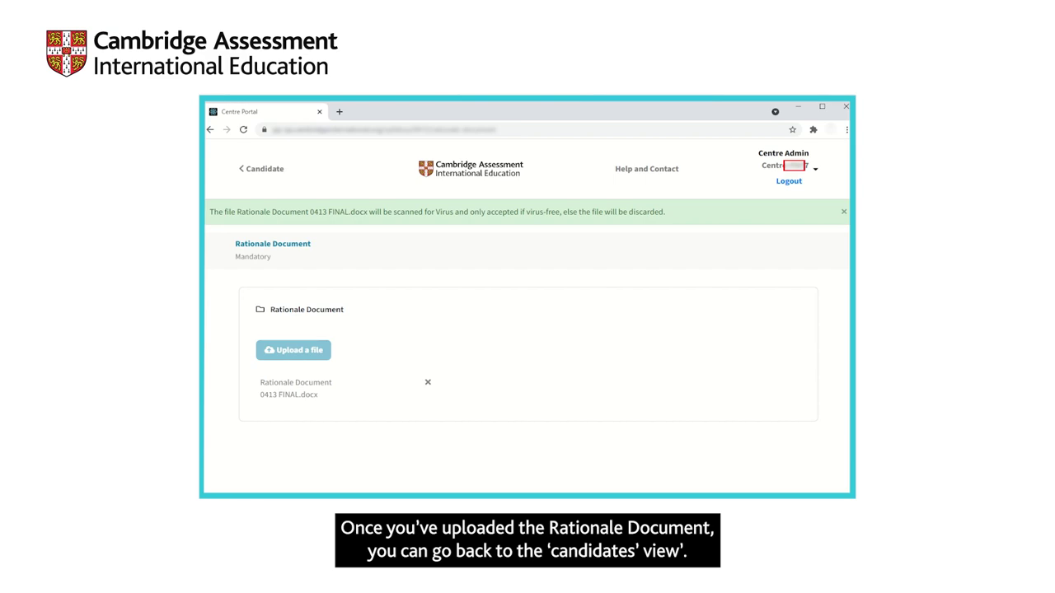
Go back to the candidates list and open the optional Additional material page
click(273, 173)
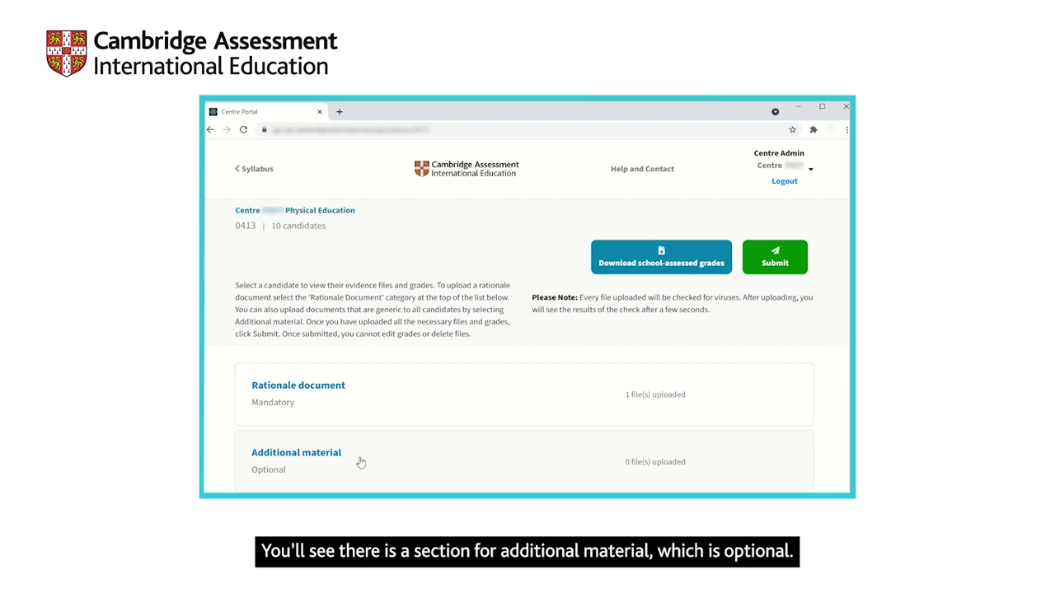
click(316, 455)
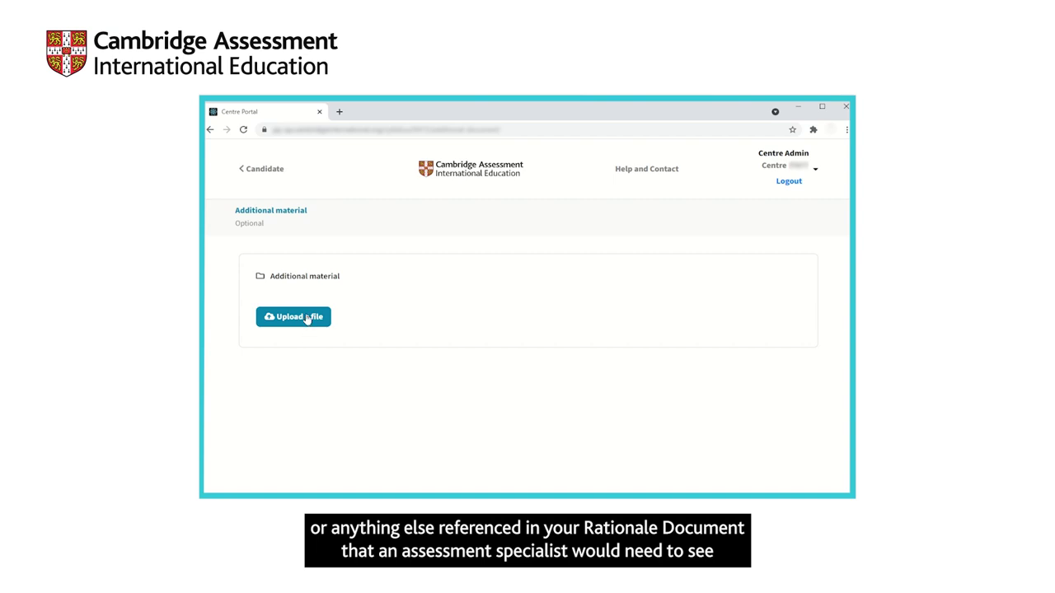
Upload IGCSE PE Mark Scheme.pdf as additional material
click(307, 318)
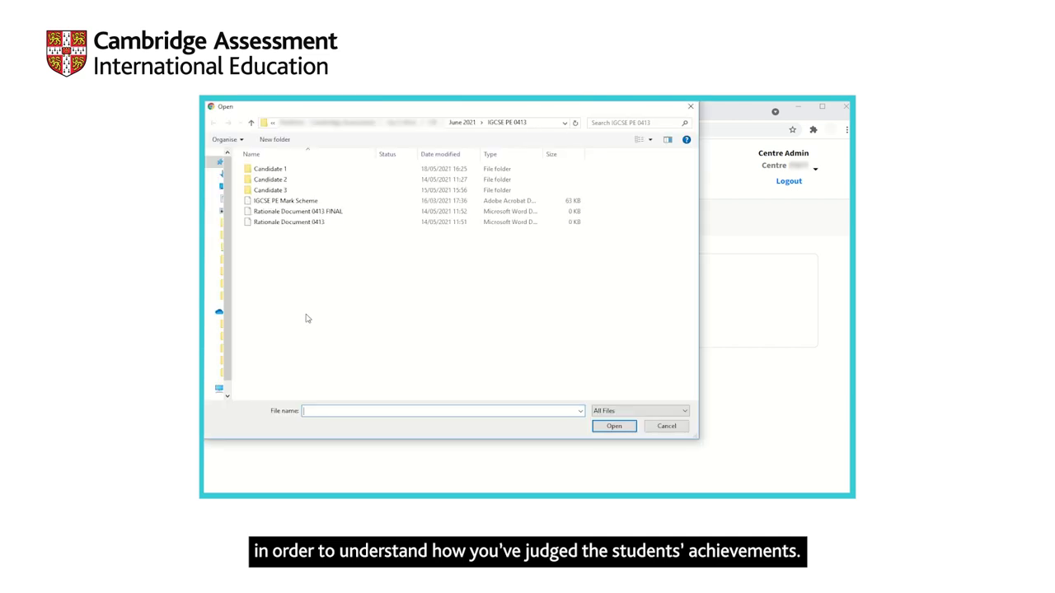
click(300, 200)
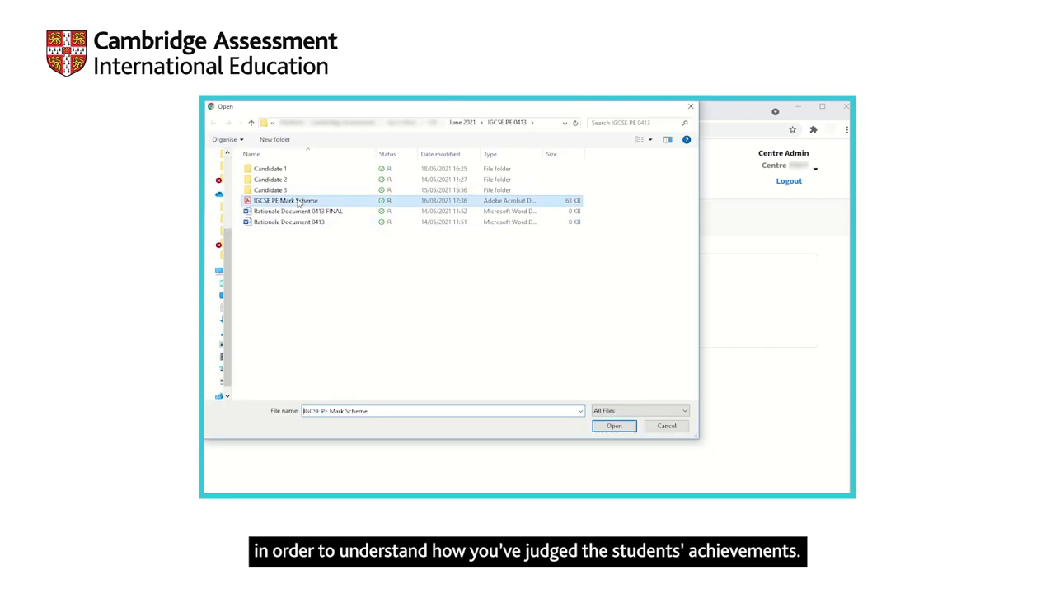
click(601, 429)
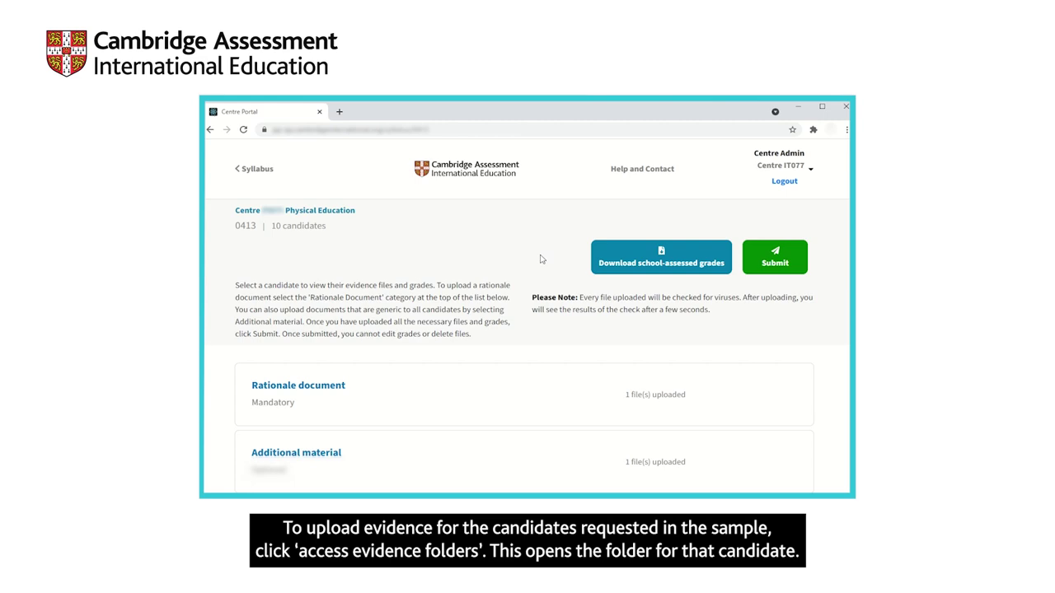
Open the evidence folders for candidate 1 in the candidate list
scroll(541, 259, down, 3)
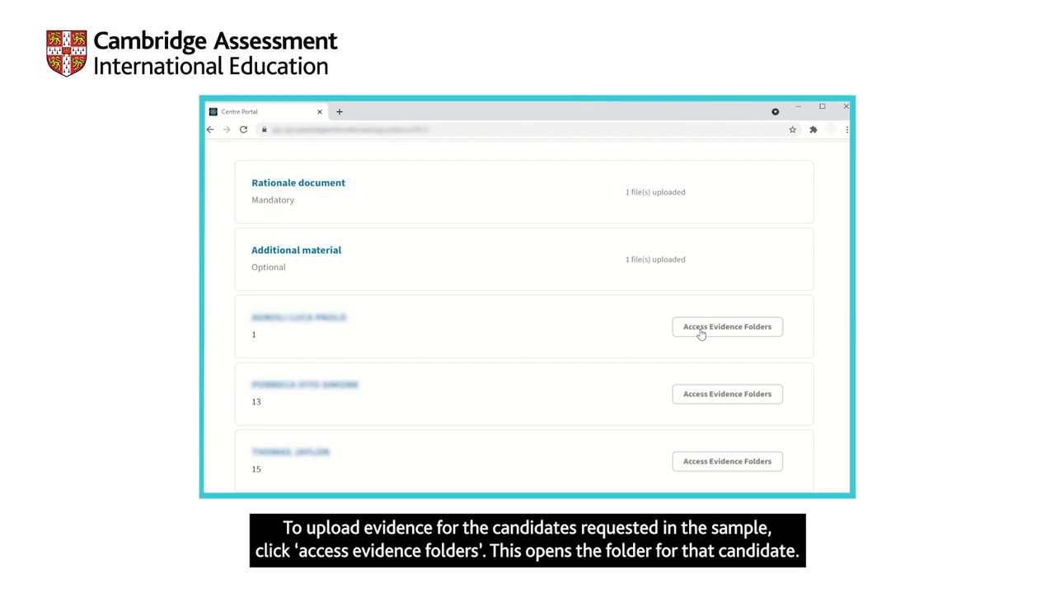
click(701, 329)
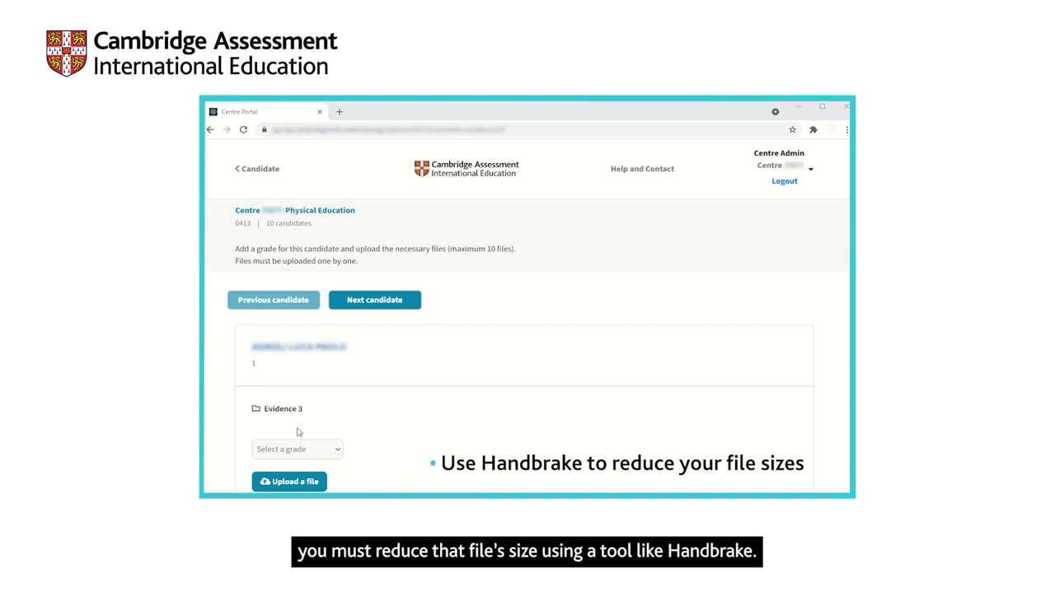
Upload Candidate 1 Mock Exam.pdf from the Candidate 1 folder under Evidence 3
scroll(298, 432, down, 1)
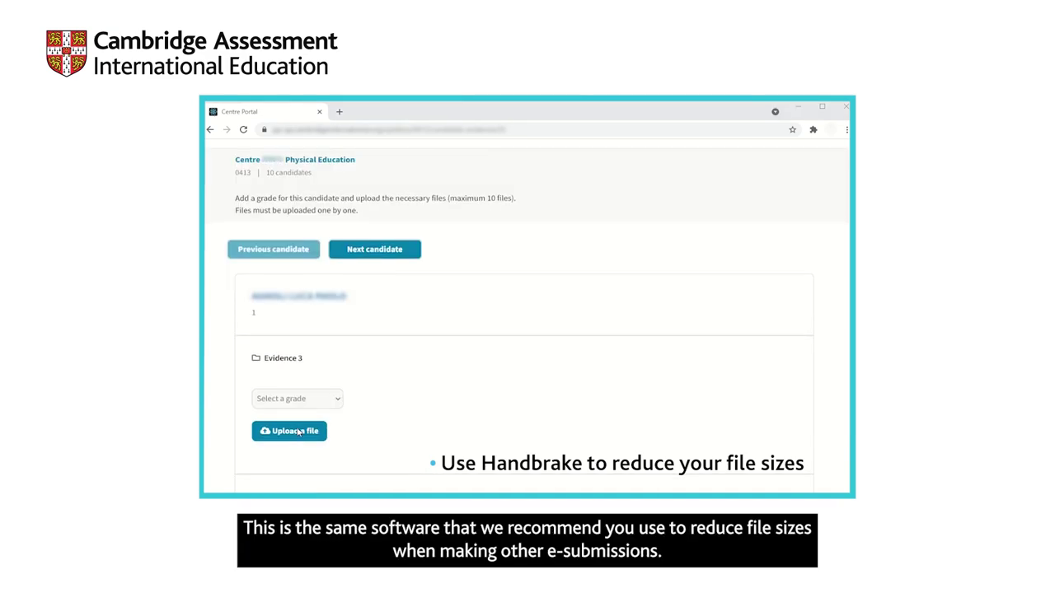
click(299, 432)
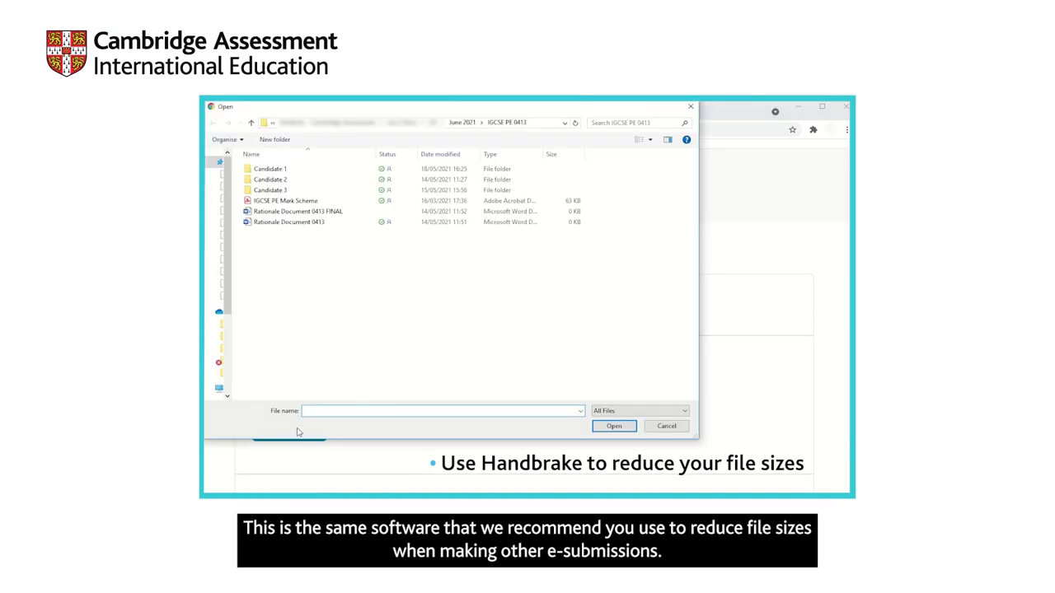
click(270, 172)
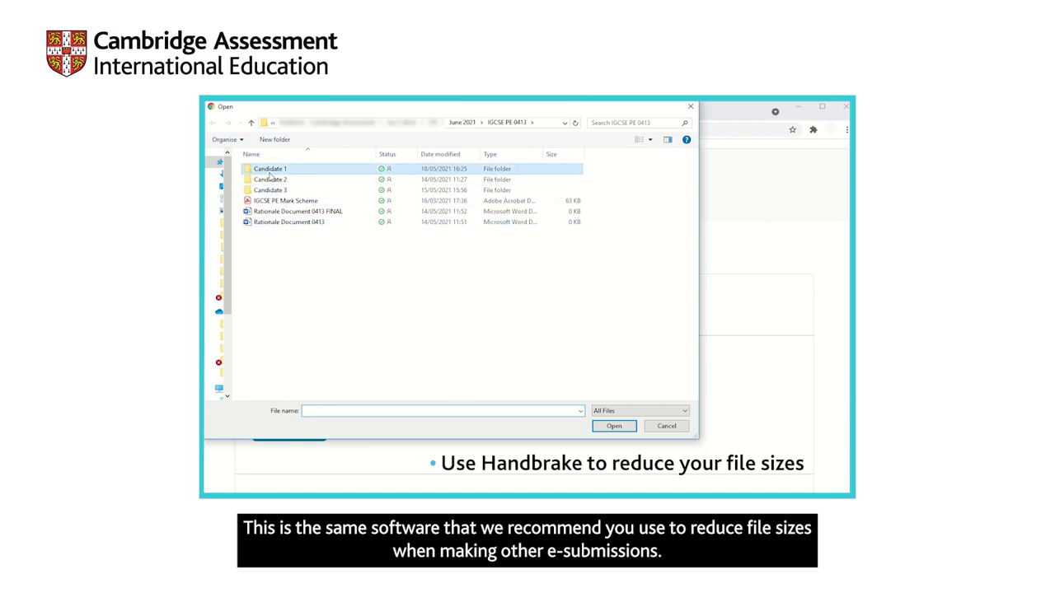
double_click(270, 170)
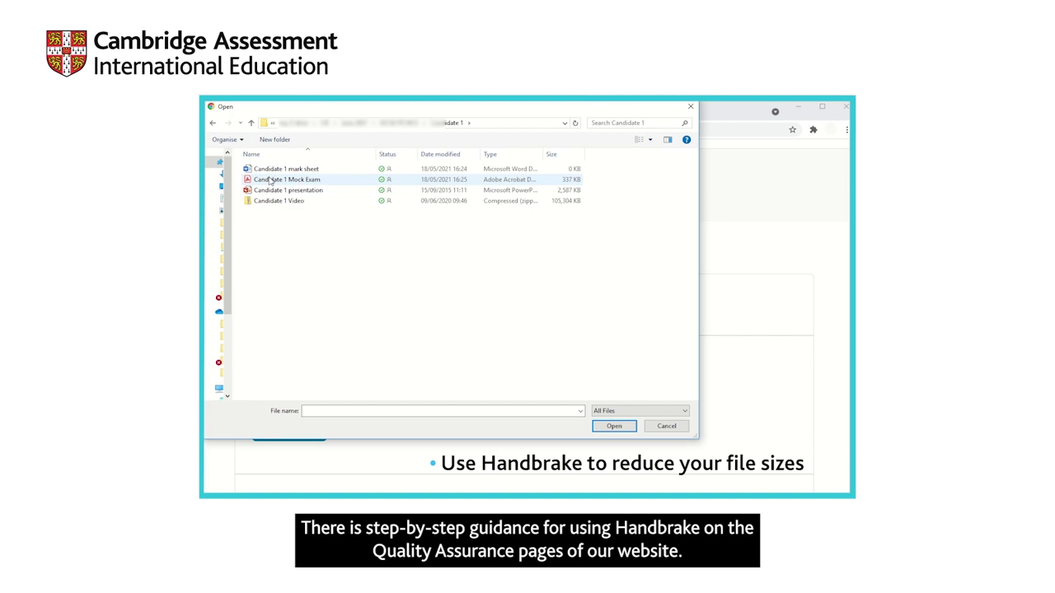
click(270, 181)
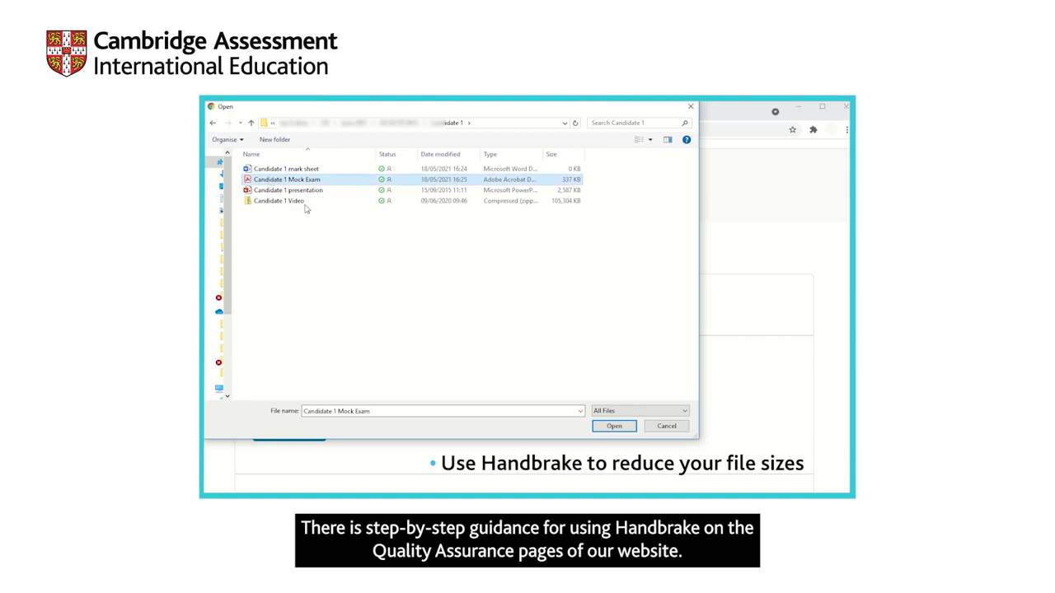
click(600, 427)
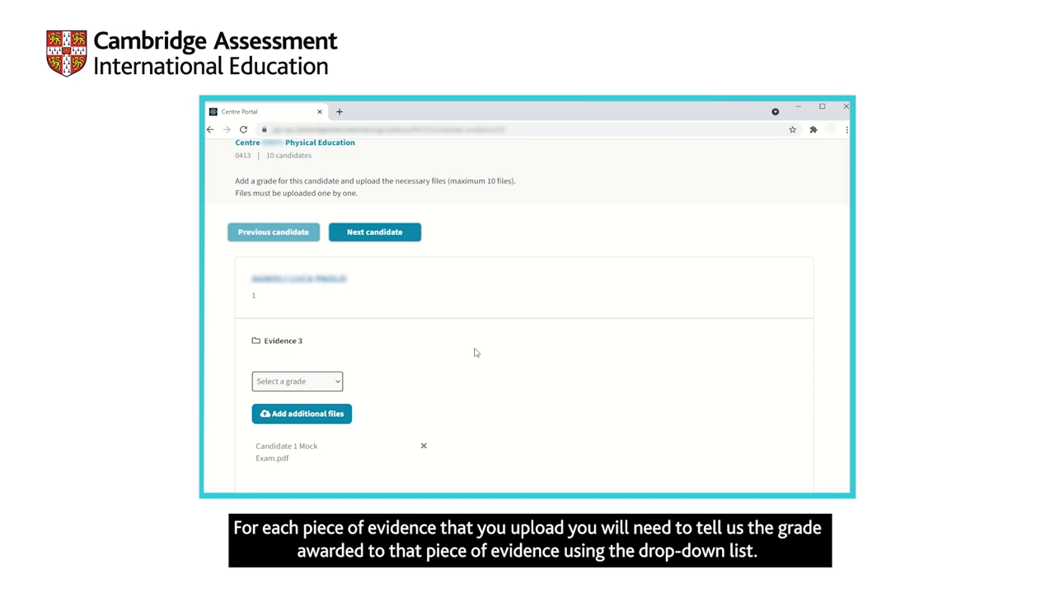
Grade candidate 1's Evidence 3 as A and start a file upload for Evidence 2
click(337, 383)
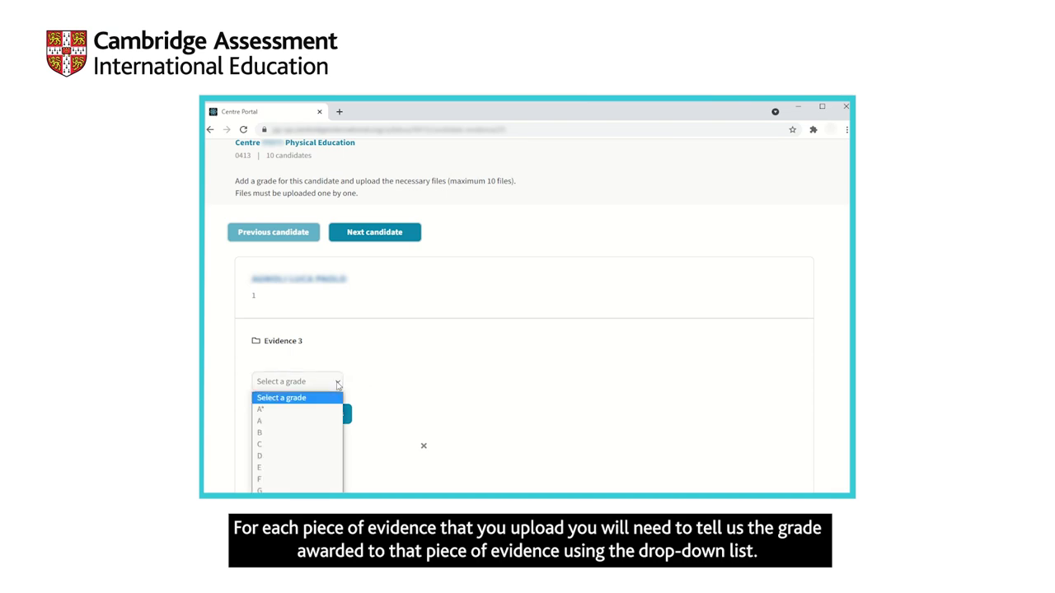
click(313, 422)
scroll(506, 304, down, 2)
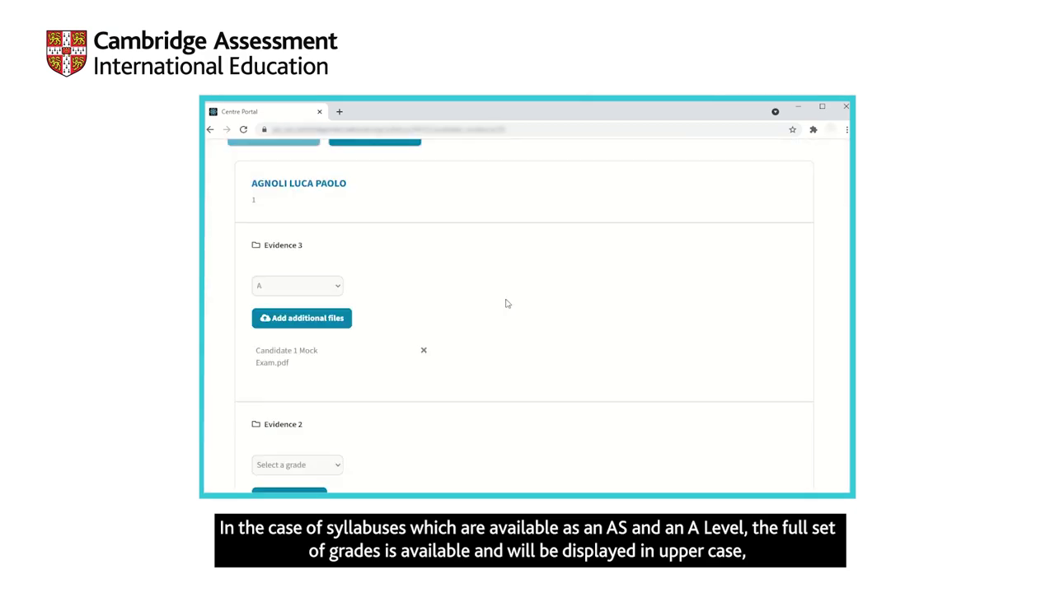
scroll(504, 302, down, 2)
click(323, 398)
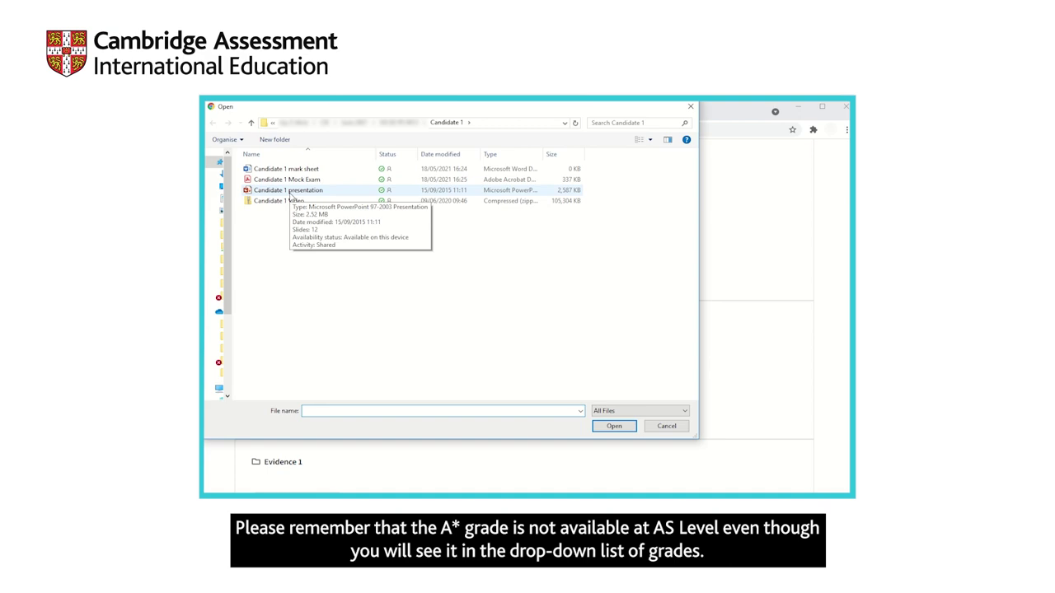
Upload Candidate 1 presentation.ppt under Evidence 2 and give it grade A*
click(290, 190)
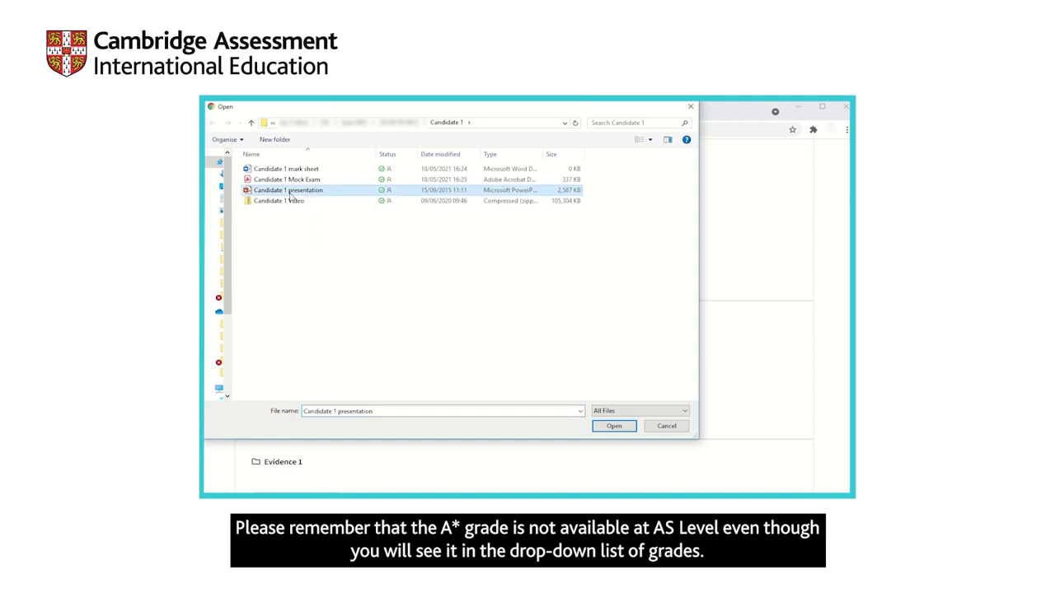
click(614, 426)
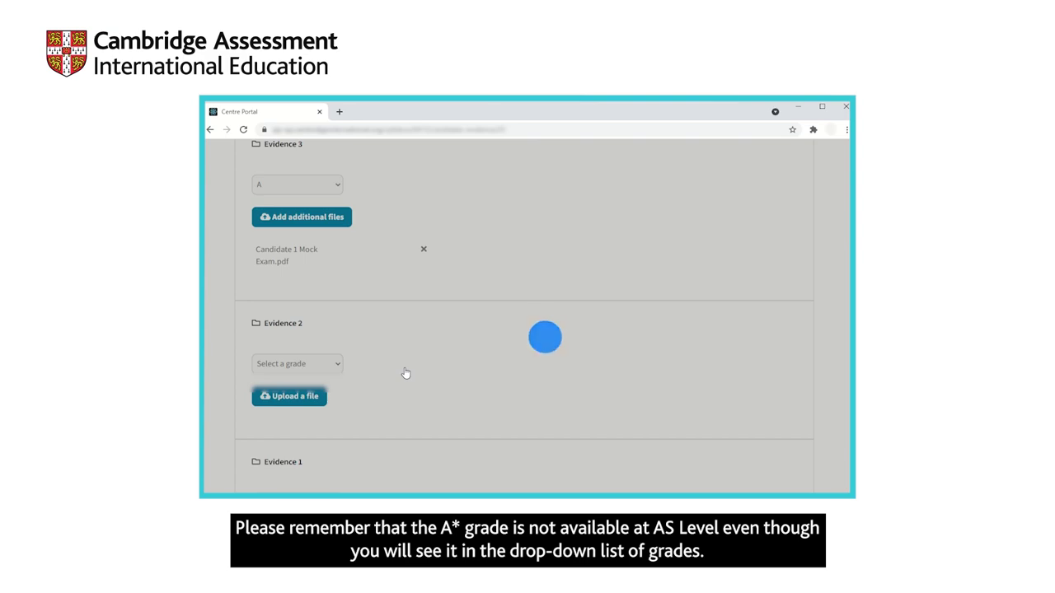
scroll(405, 373, down, 4)
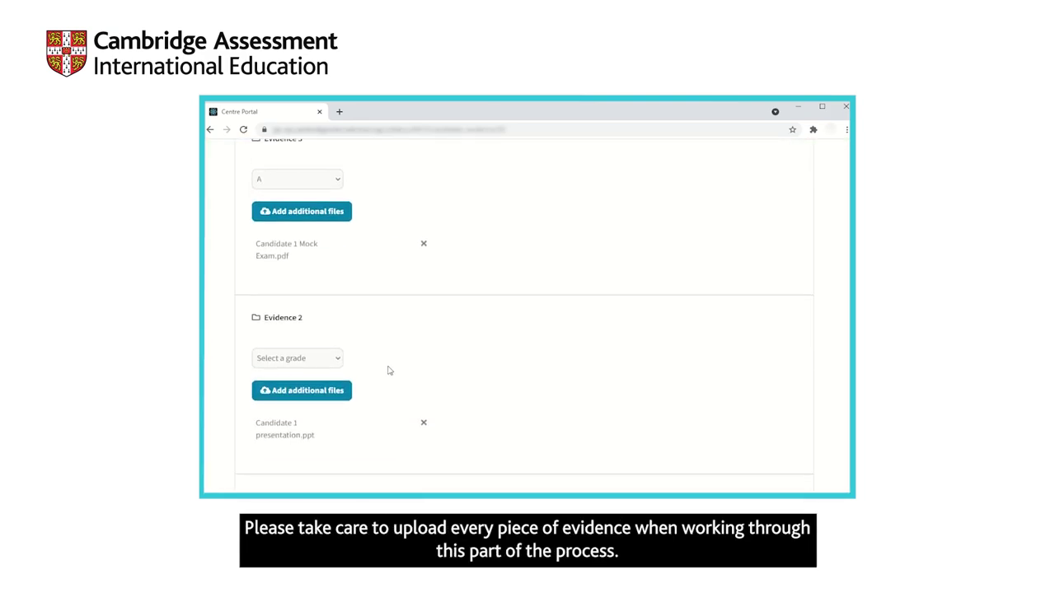
click(339, 362)
click(326, 387)
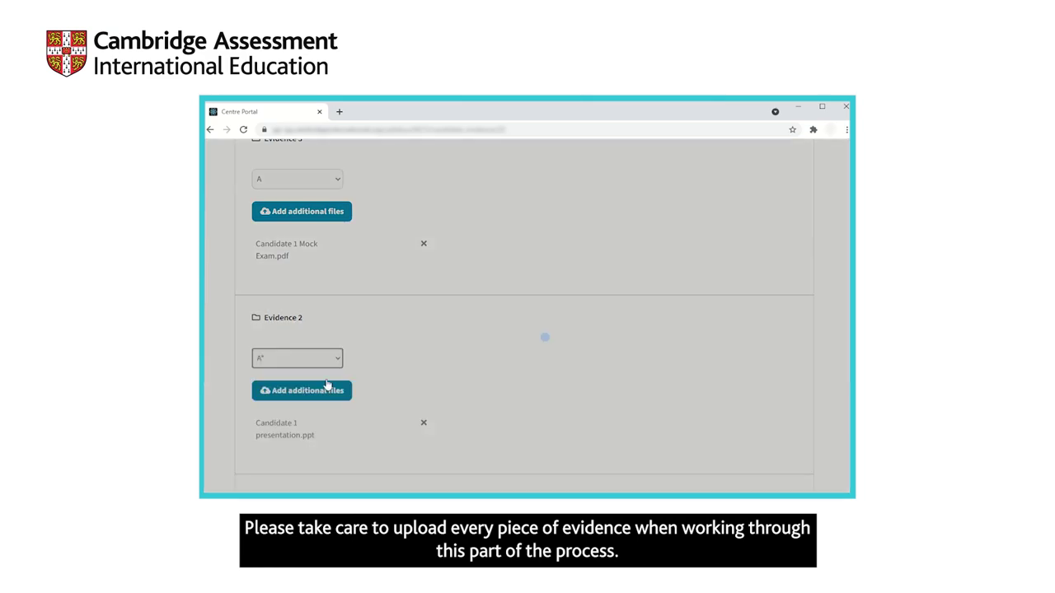
scroll(544, 327, down, 2)
scroll(544, 327, down, 3)
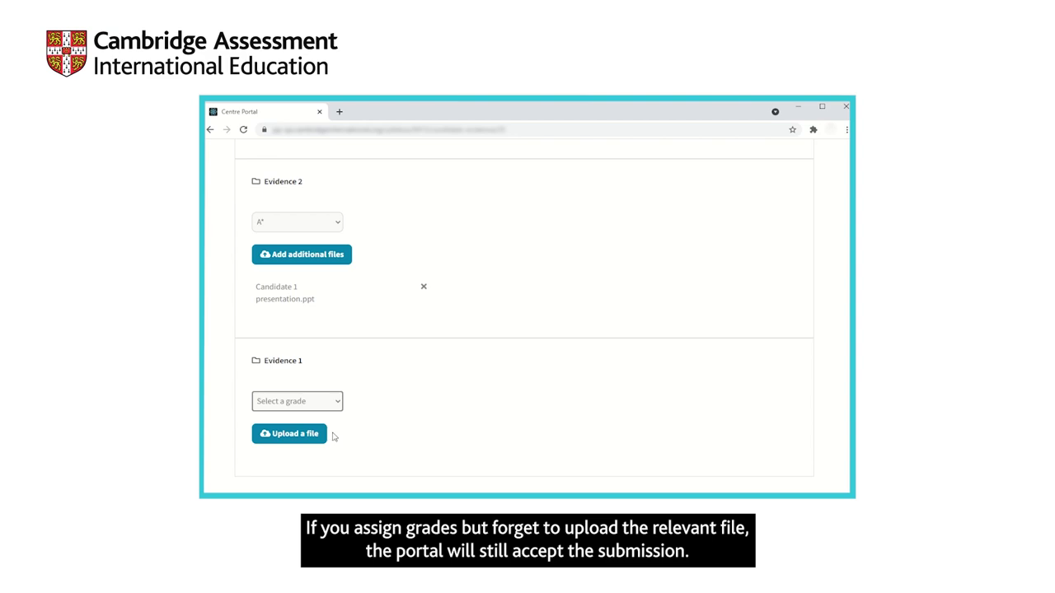
Upload Candidate 1 mark sheet.docx as the Evidence 1 file
click(305, 437)
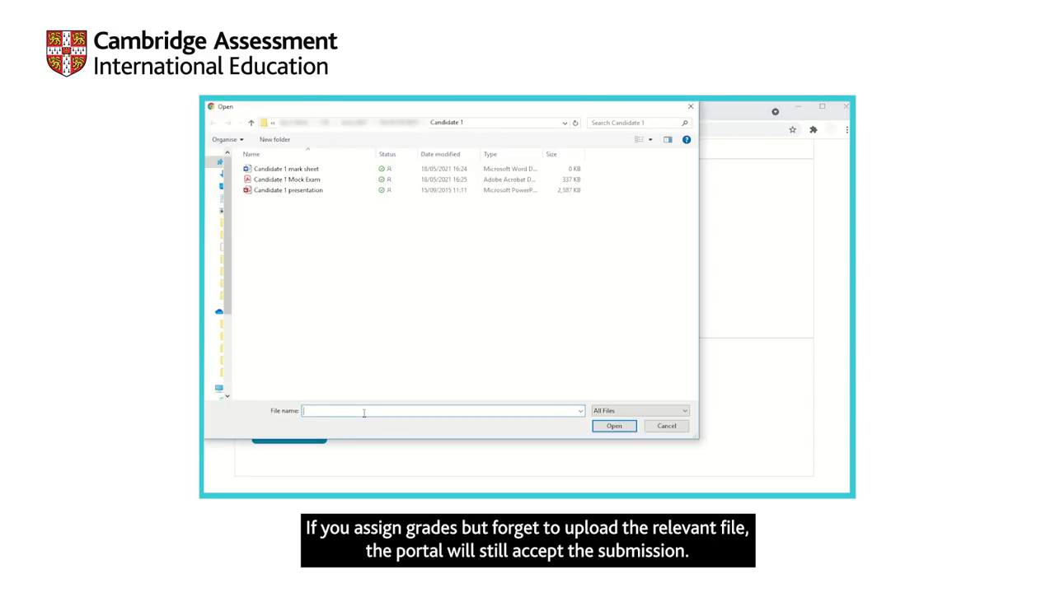
click(286, 169)
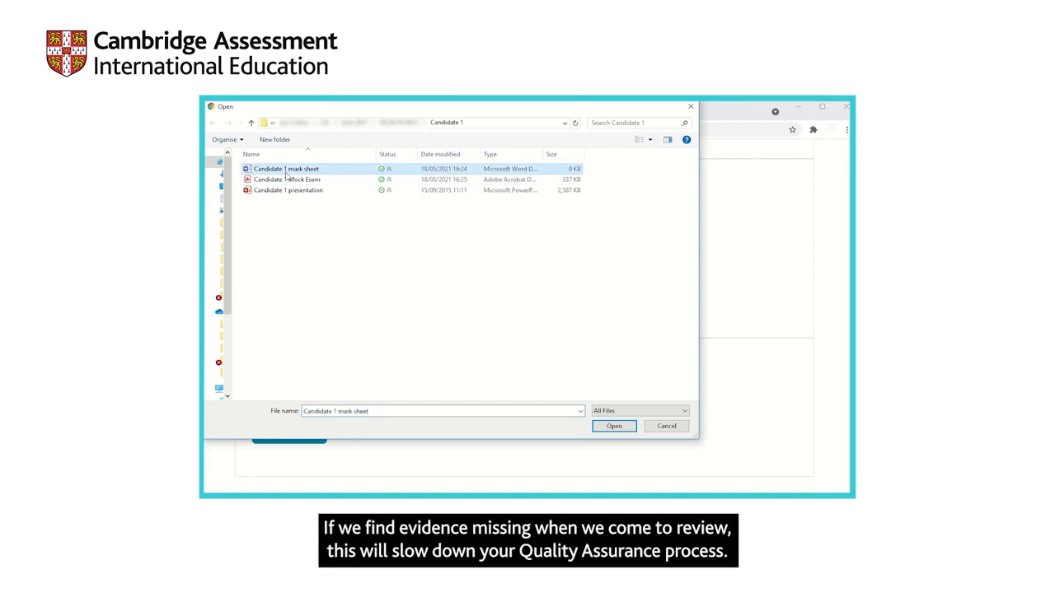
click(615, 427)
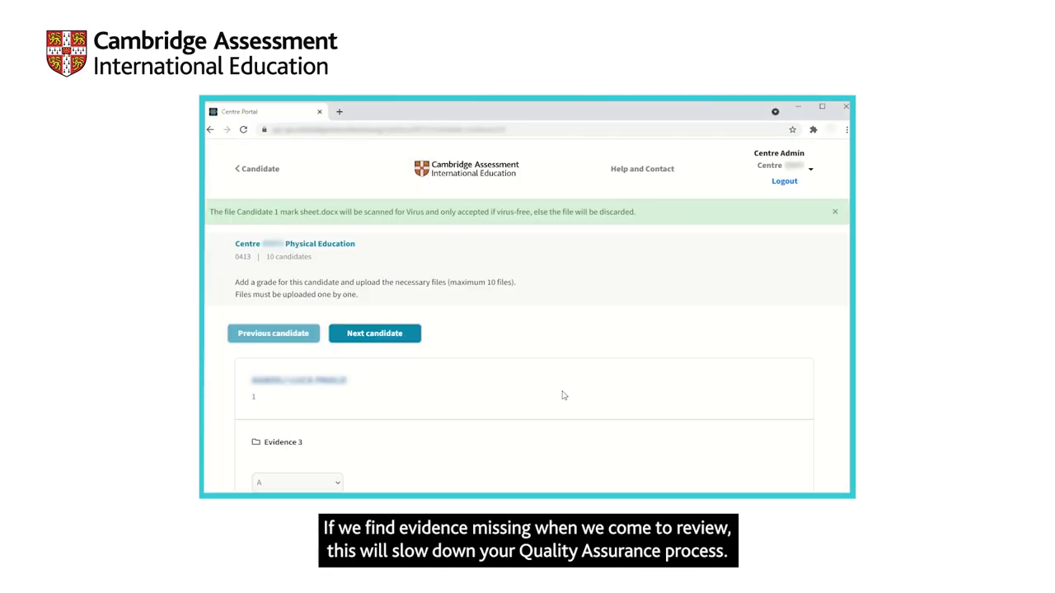
Set the Evidence 1 grade to A*
scroll(563, 395, down, 7)
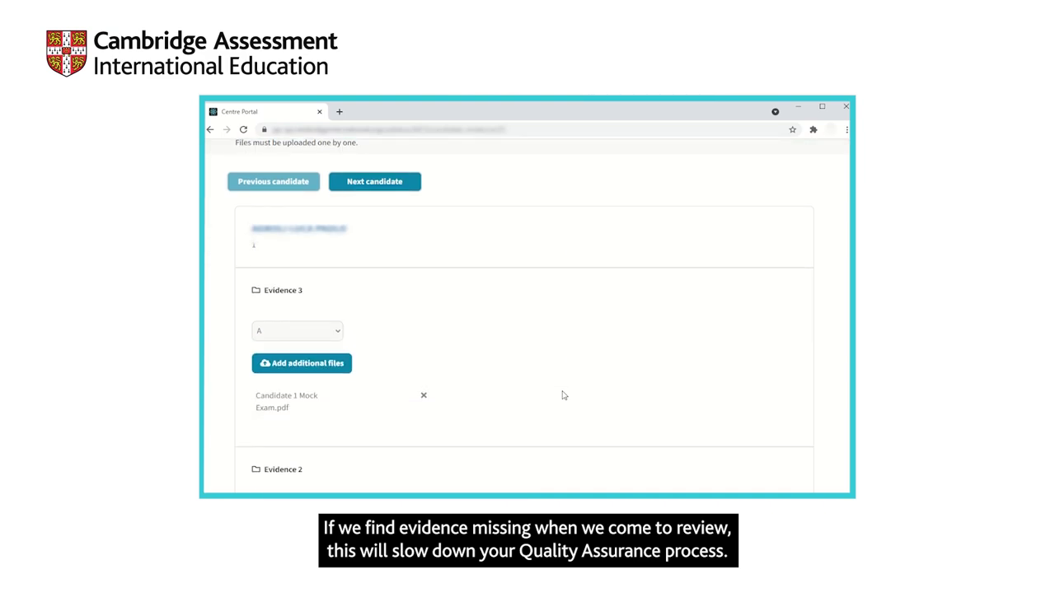
scroll(562, 395, down, 1)
click(336, 363)
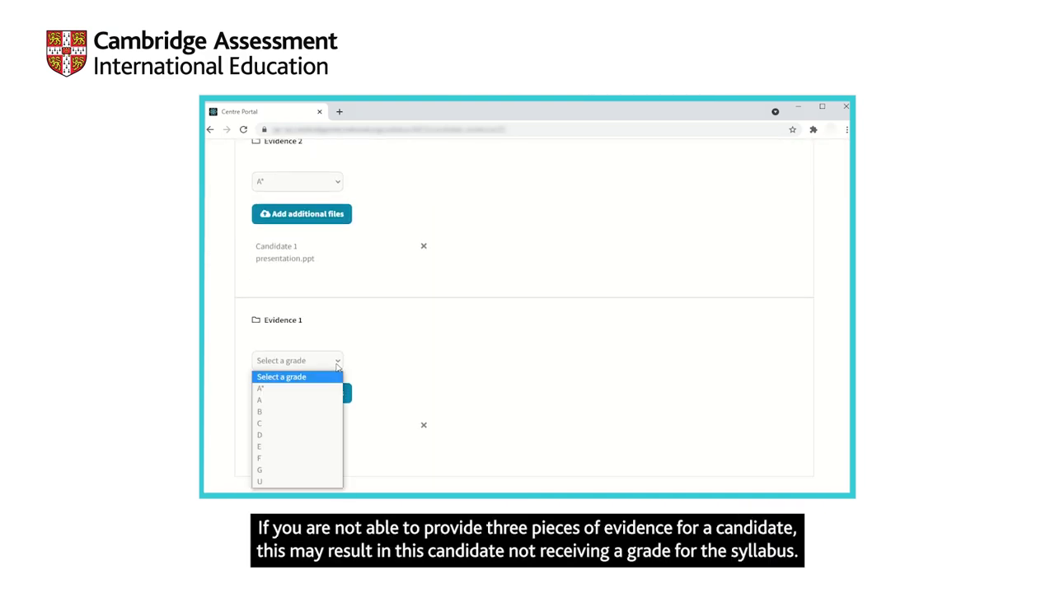
click(330, 389)
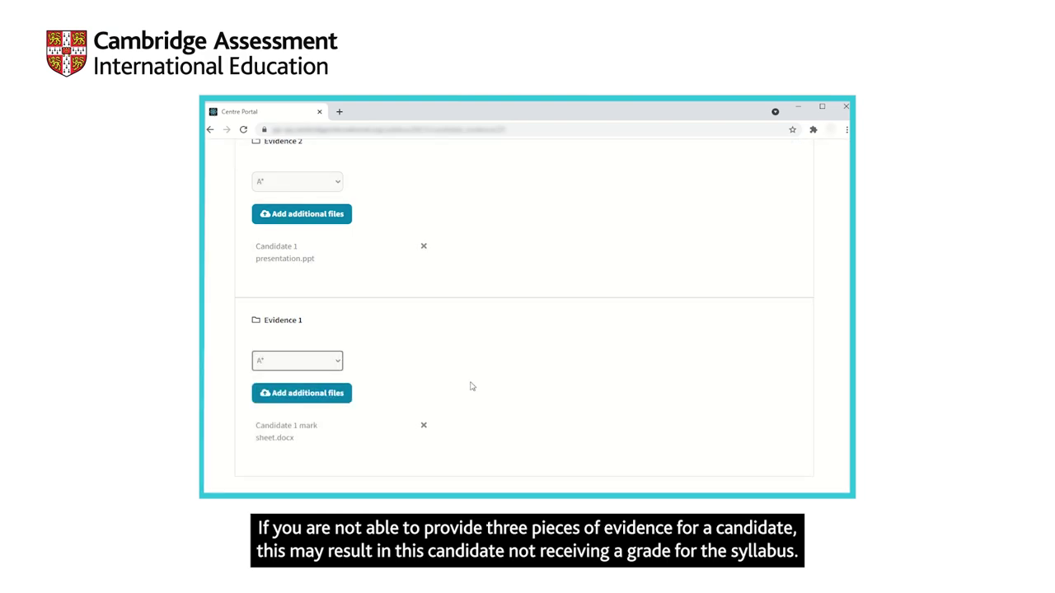
scroll(471, 386, up, 3)
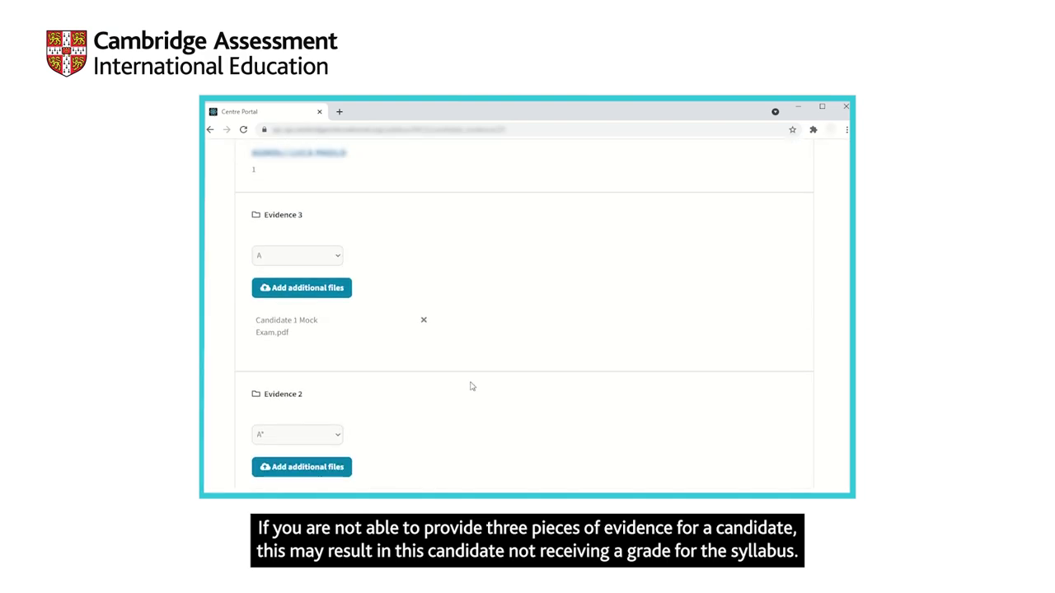
scroll(472, 386, up, 4)
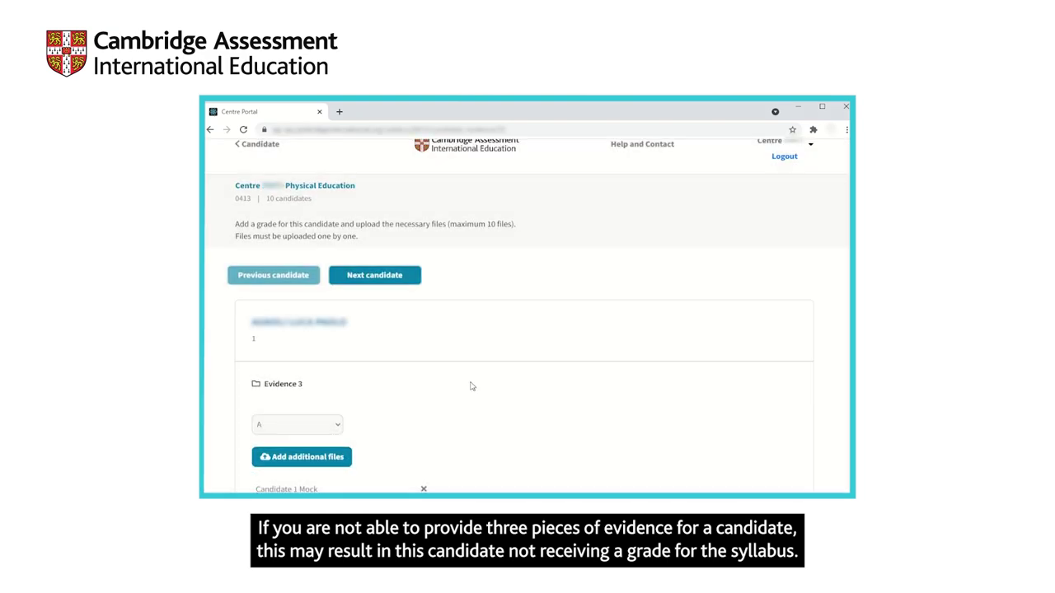
scroll(471, 386, up, 1)
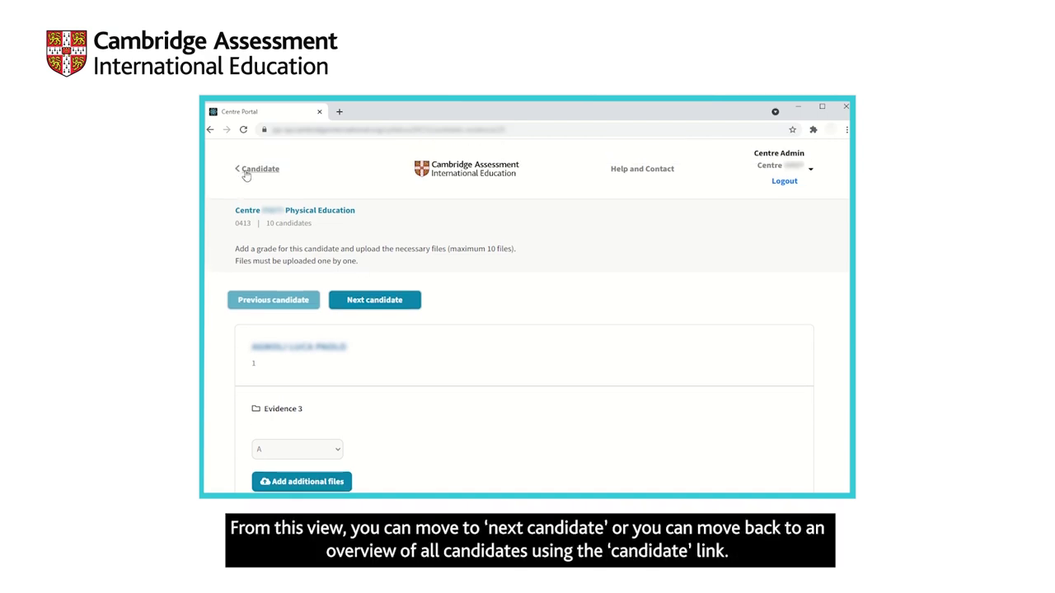
Return to the 0413 Physical Education candidates overview via the '< Candidate' link
click(256, 170)
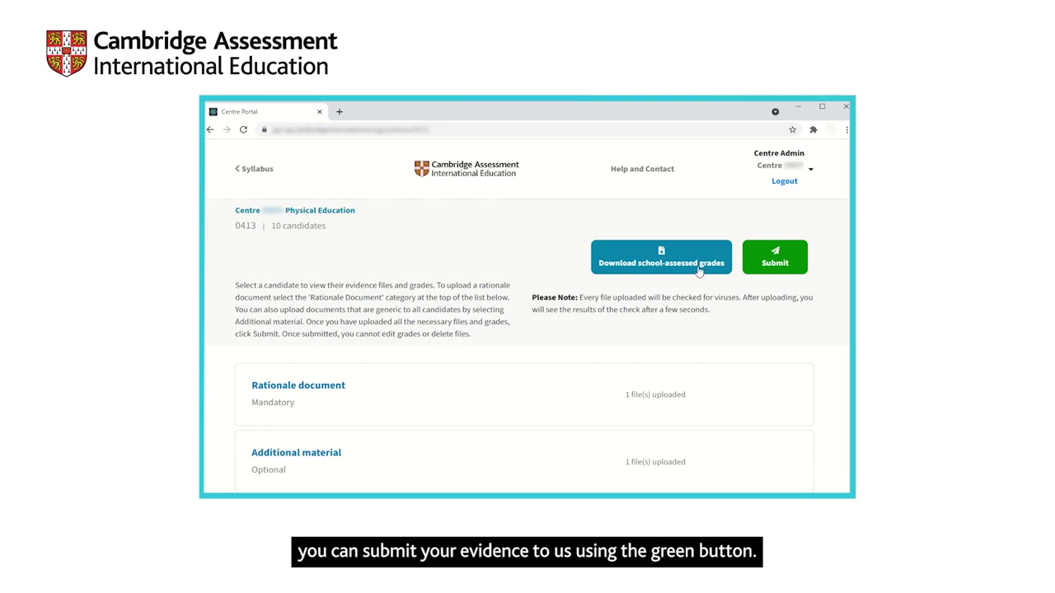
Open the 0413 submission declaration and confirm the data is final and correct
click(785, 268)
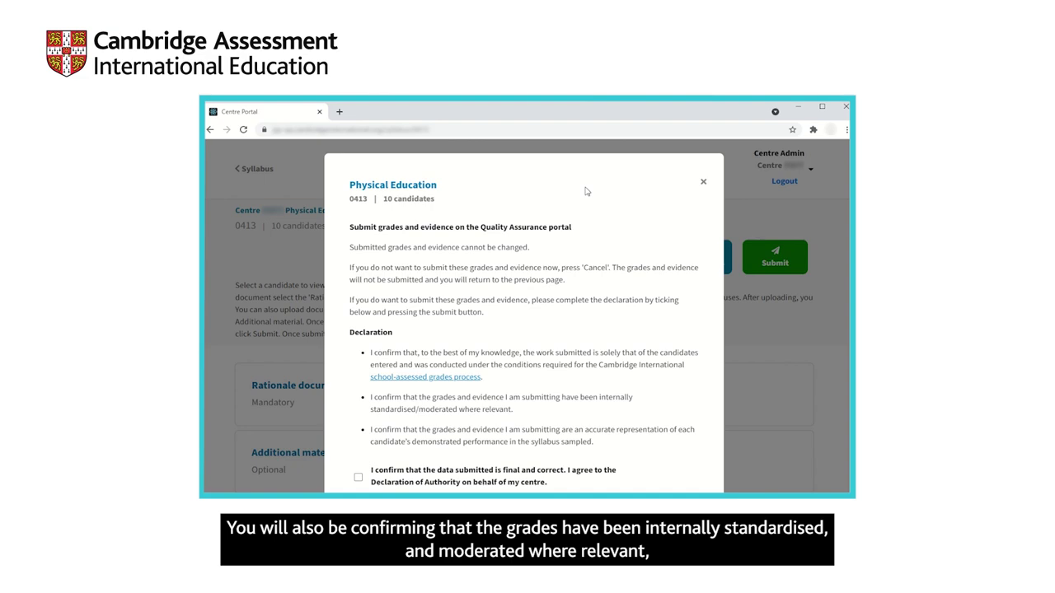
scroll(577, 198, down, 2)
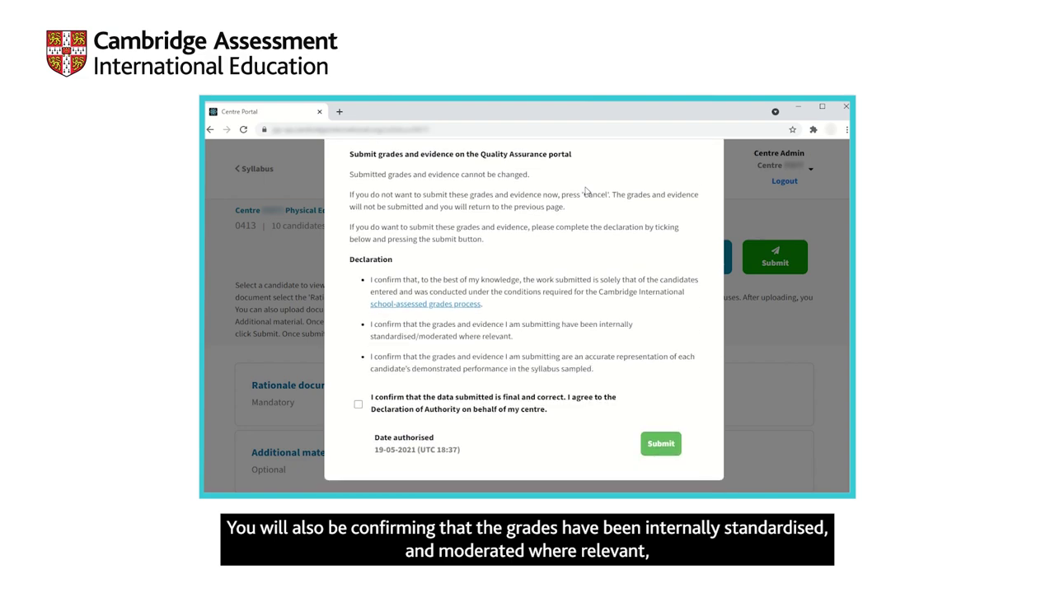
click(359, 408)
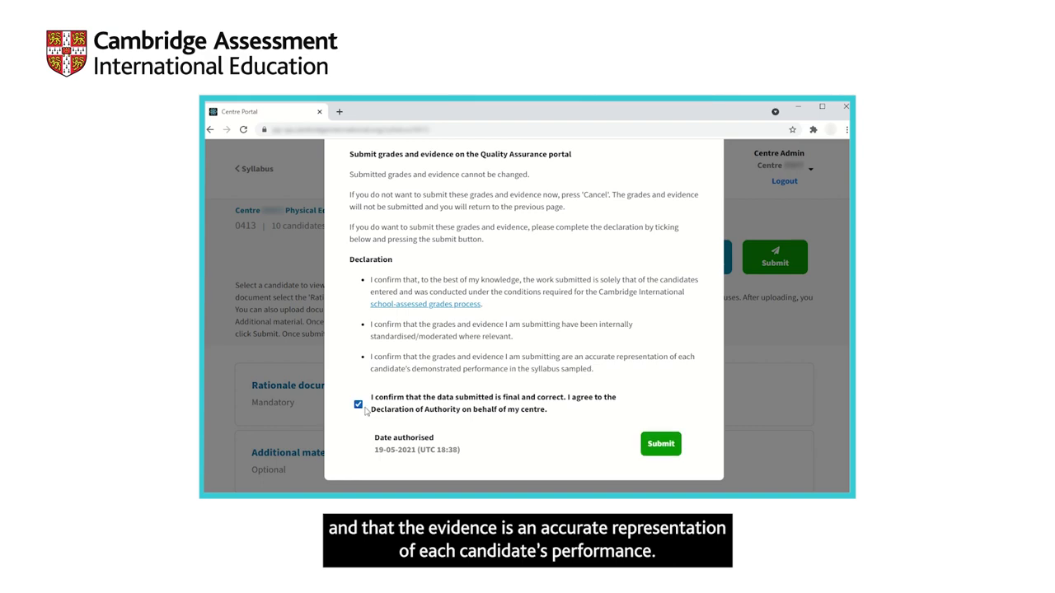
click(656, 449)
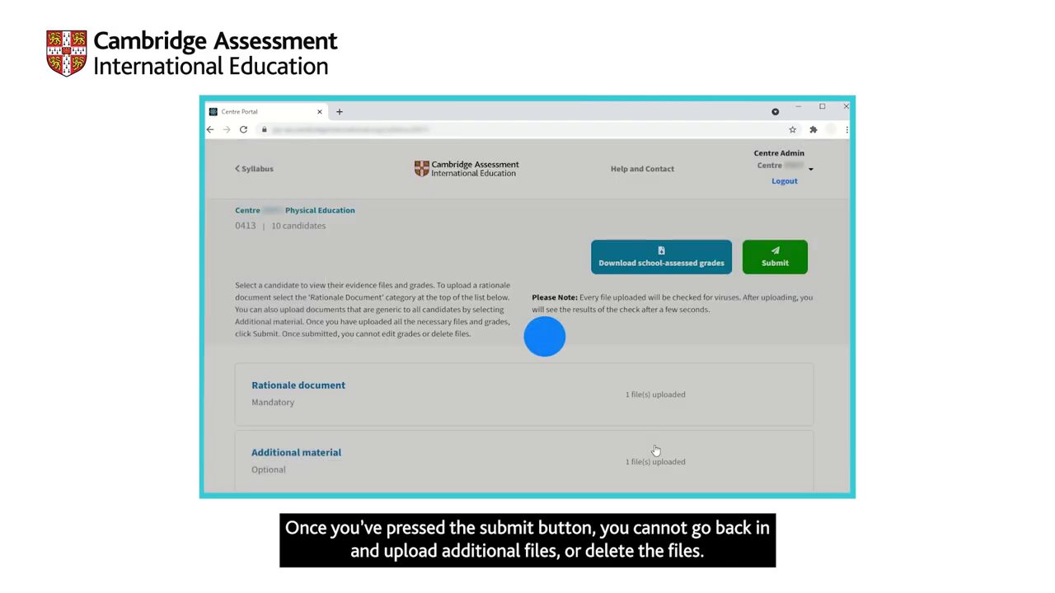